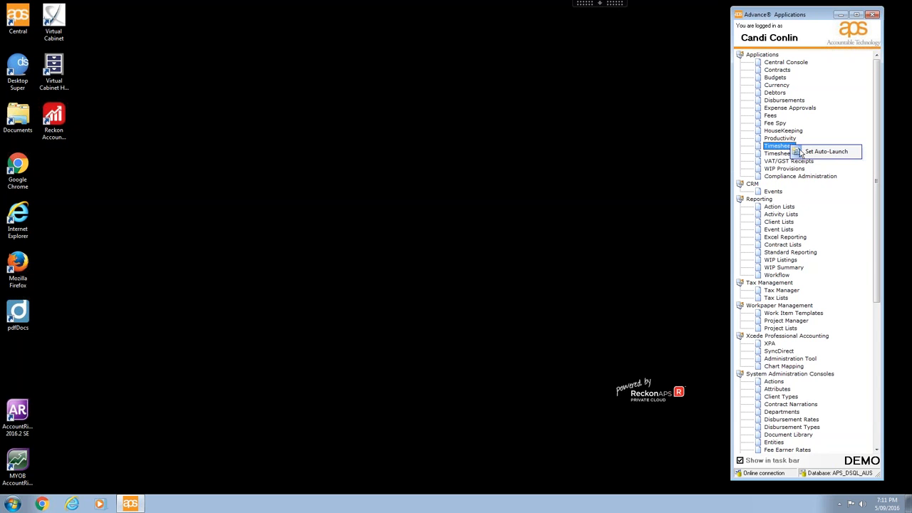
- Set auto-launch for the Timesheets application and clear it again
double_click(789, 149)
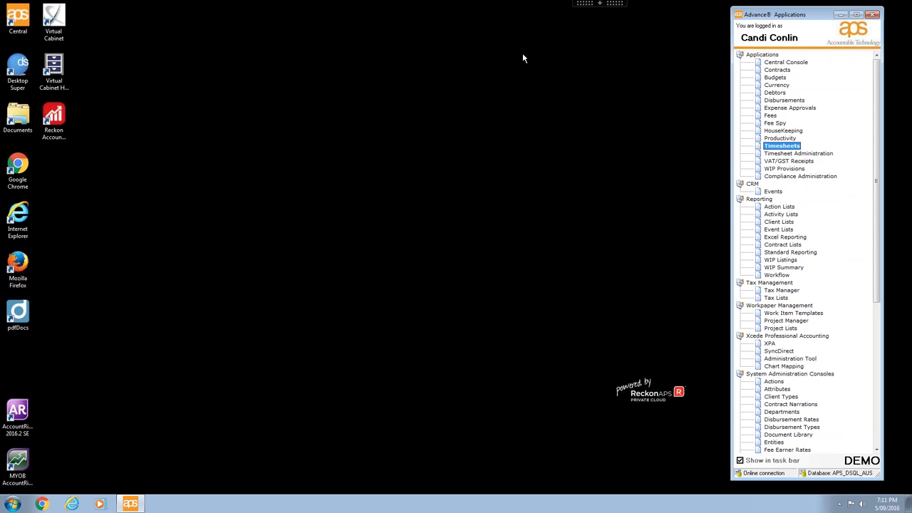
right_click(784, 146)
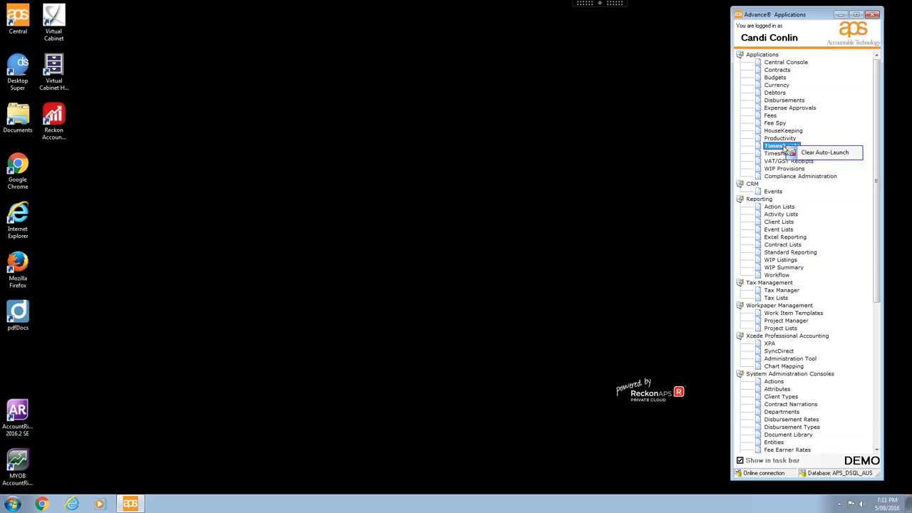
left_click(833, 153)
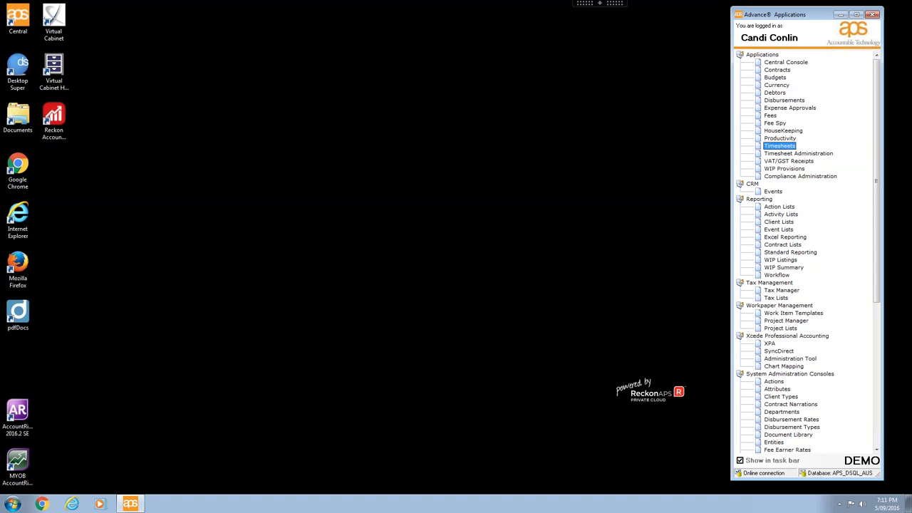
- Open Timesheets and switch the diary between one and five day columns, ending on five columns
double_click(786, 148)
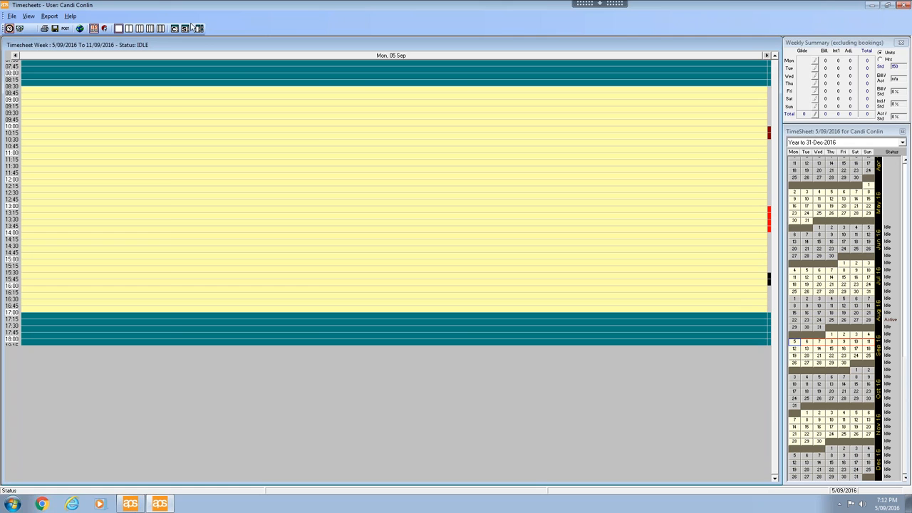
left_click(162, 29)
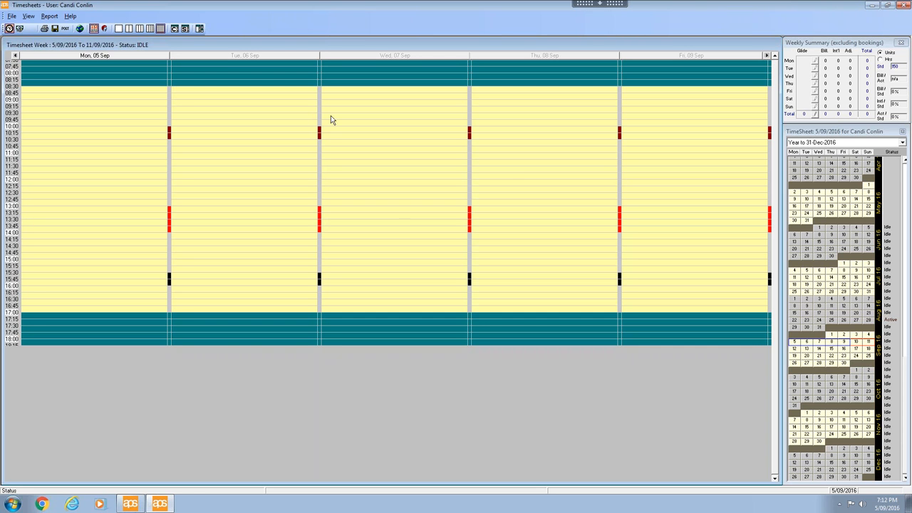
left_click(119, 29)
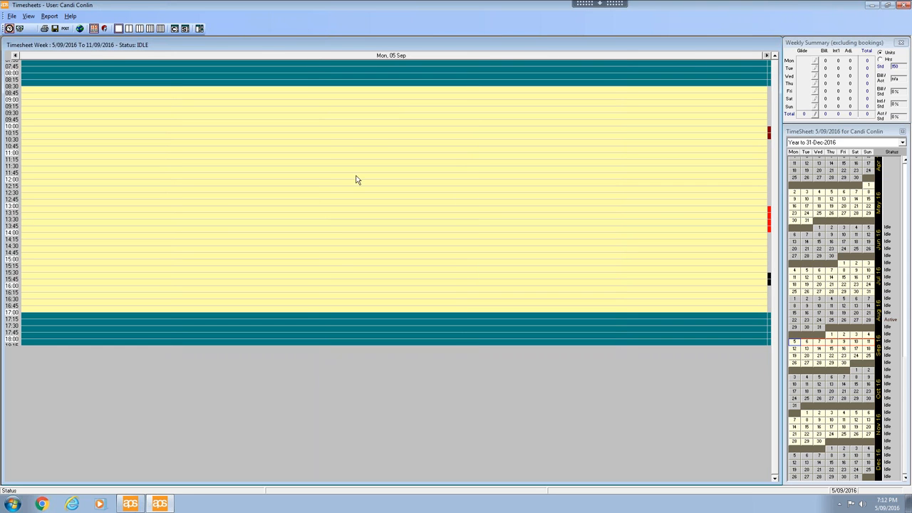
left_click(159, 29)
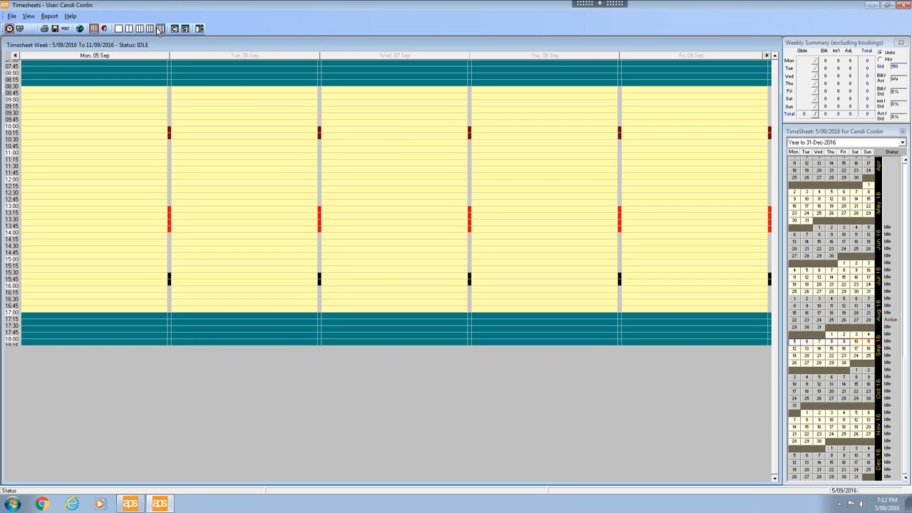
- In the diary timesheet options, set the Day option's start to 09:00 and finish to 17:30
left_click(28, 16)
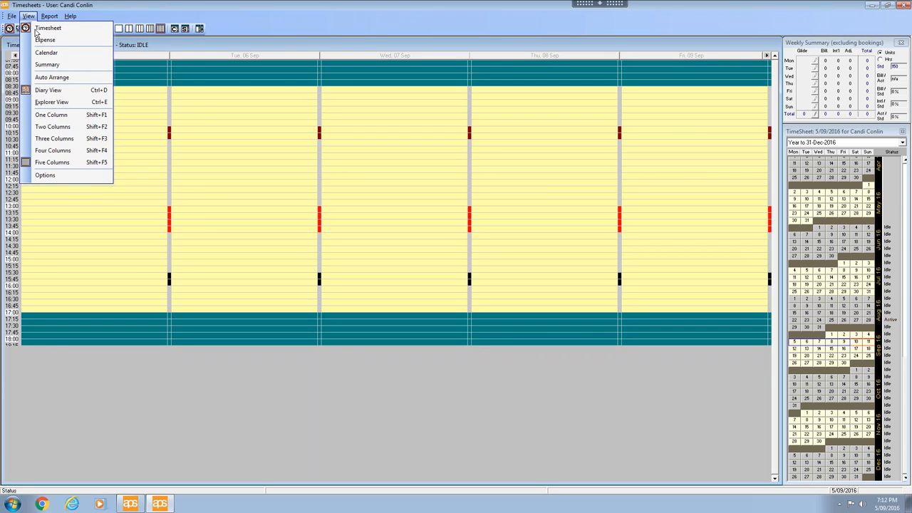
left_click(45, 176)
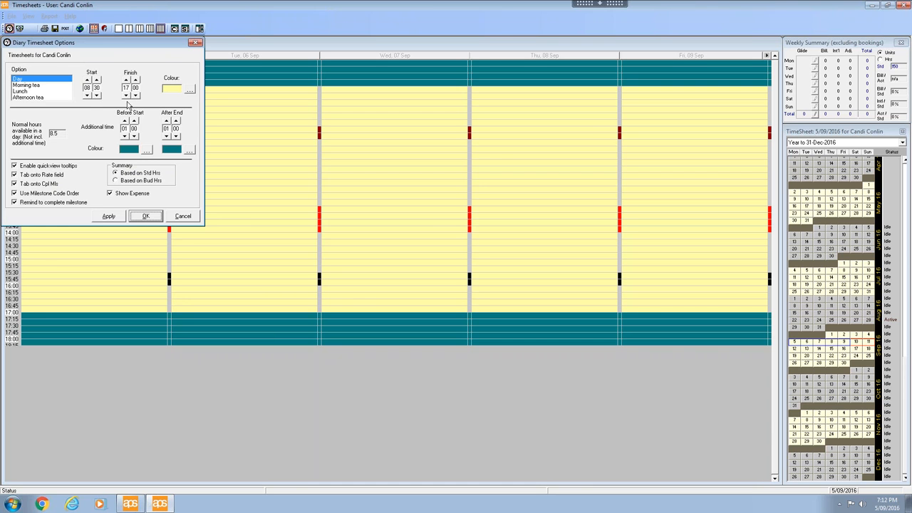
left_click(97, 80)
left_click(97, 80)
left_click(135, 80)
left_click(136, 80)
- Check the Morning tea, Lunch and Afternoon tea settings, and apply and accept the diary timesheet options
left_click(35, 86)
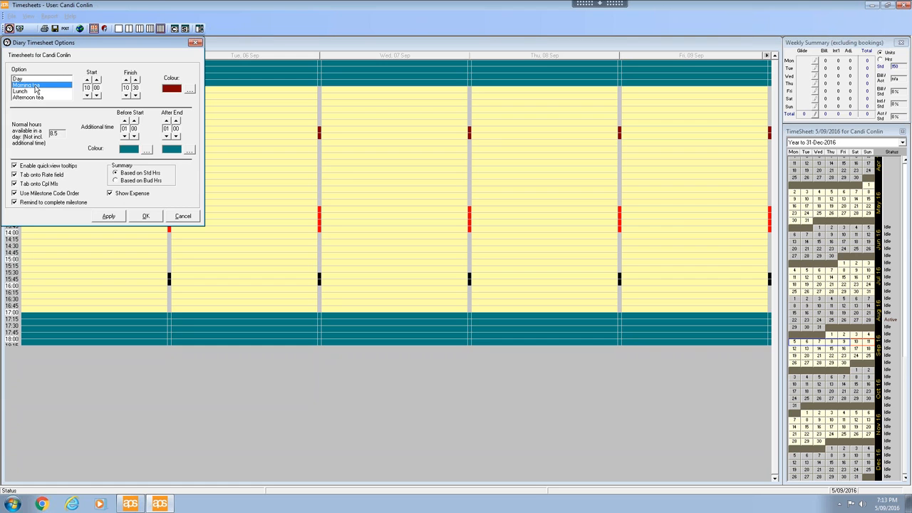
left_click(36, 92)
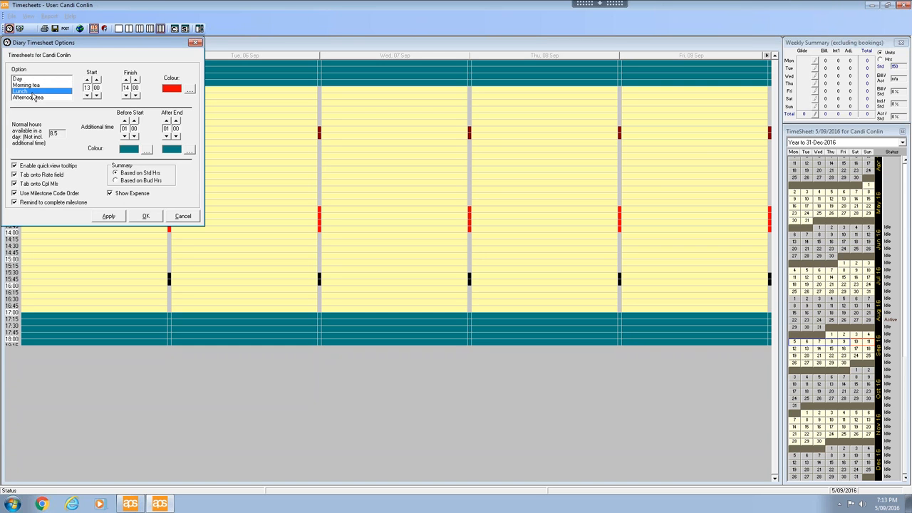
left_click(37, 99)
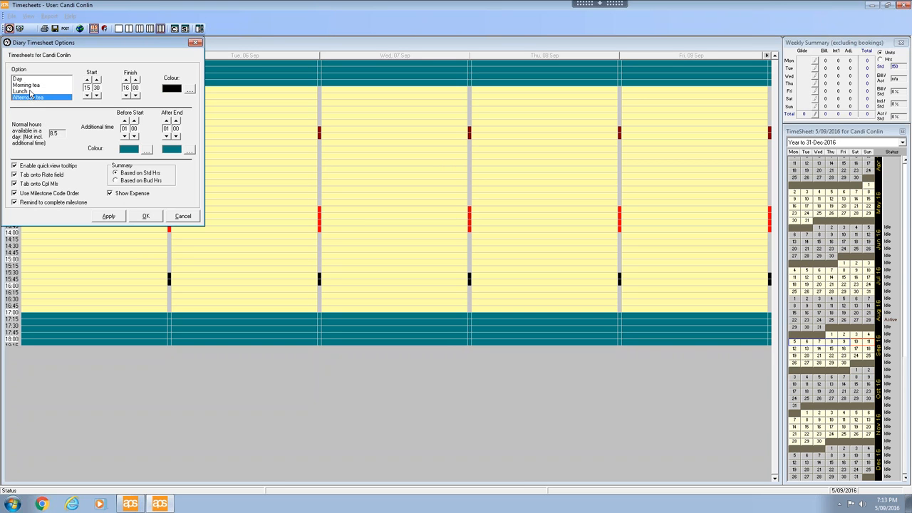
left_click(30, 92)
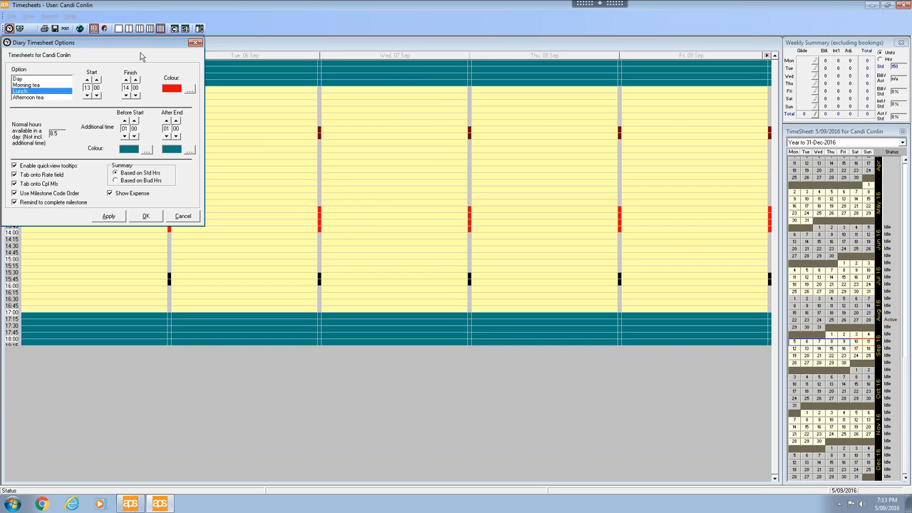
left_click_drag(142, 46, 364, 104)
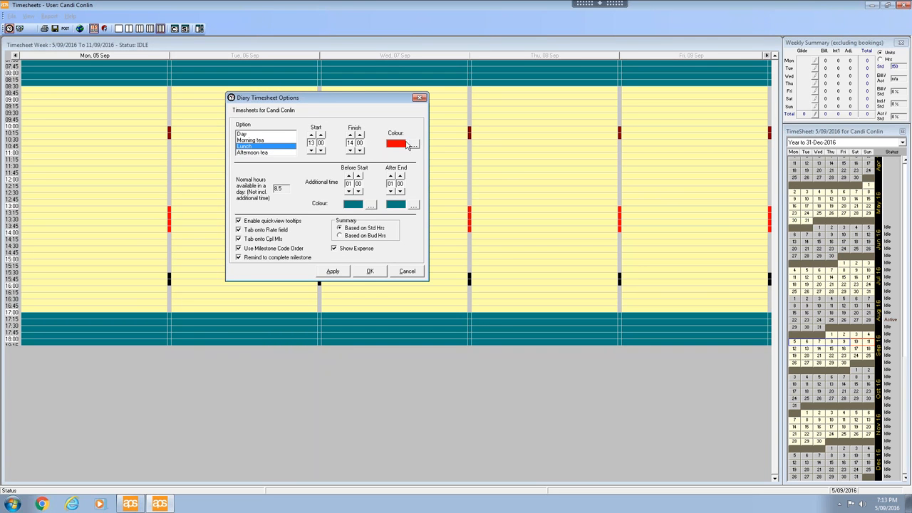
left_click(334, 271)
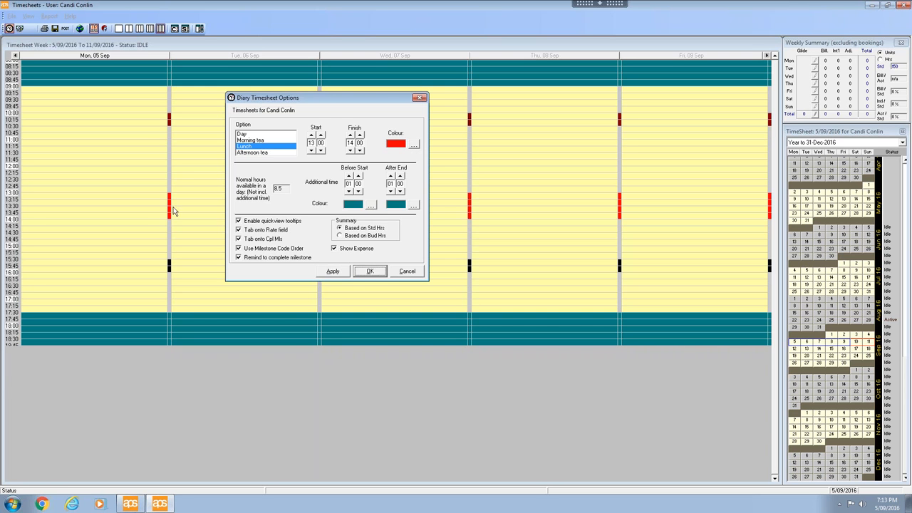
left_click(363, 271)
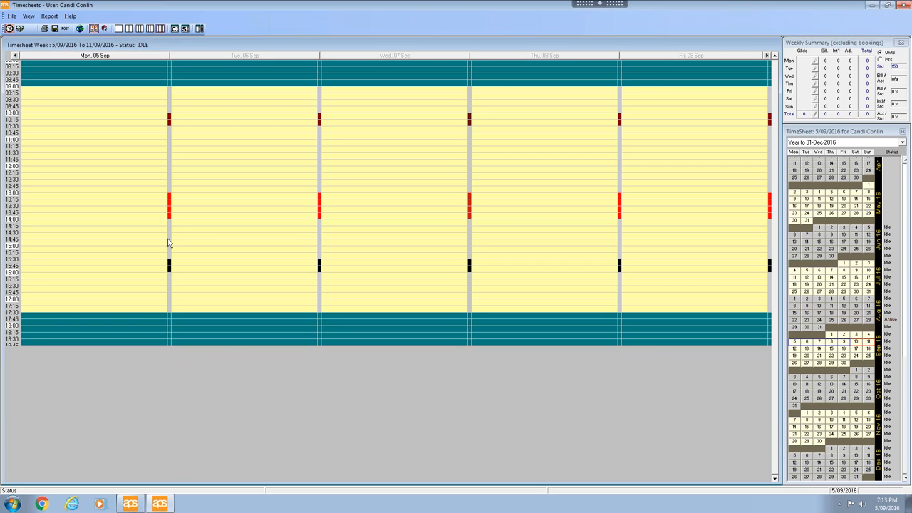
- Start a timesheet entry for Monday 5 September at 09:00, choosing the client by surname and the matter Annual Accounts 2016
double_click(31, 93)
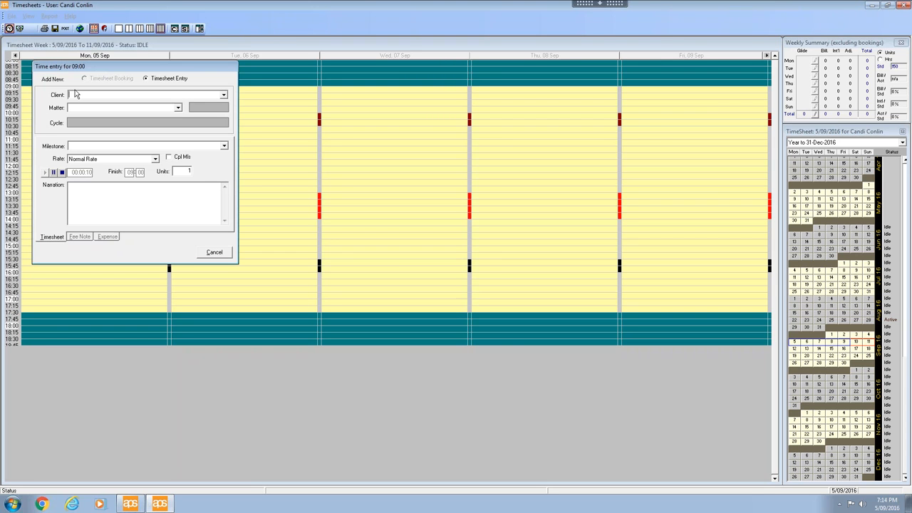
type("cltiz")
key("Return")
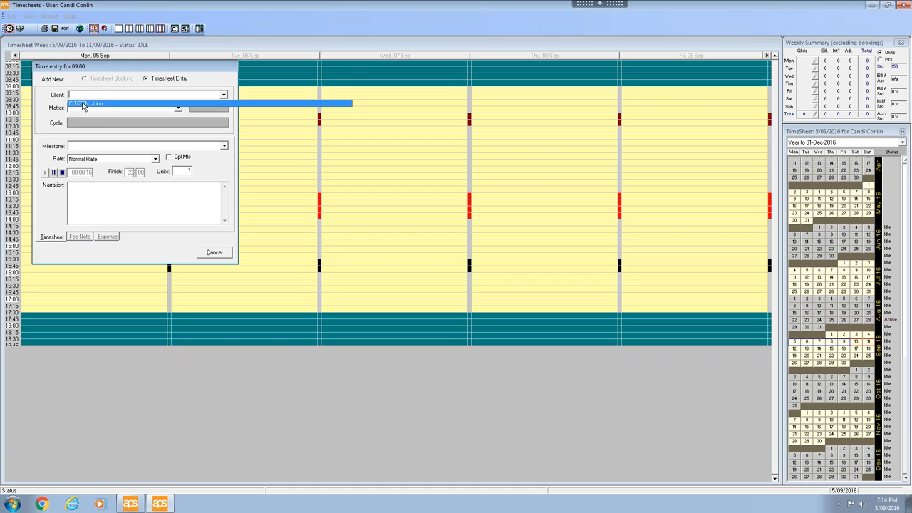
left_click(83, 104)
left_click(83, 106)
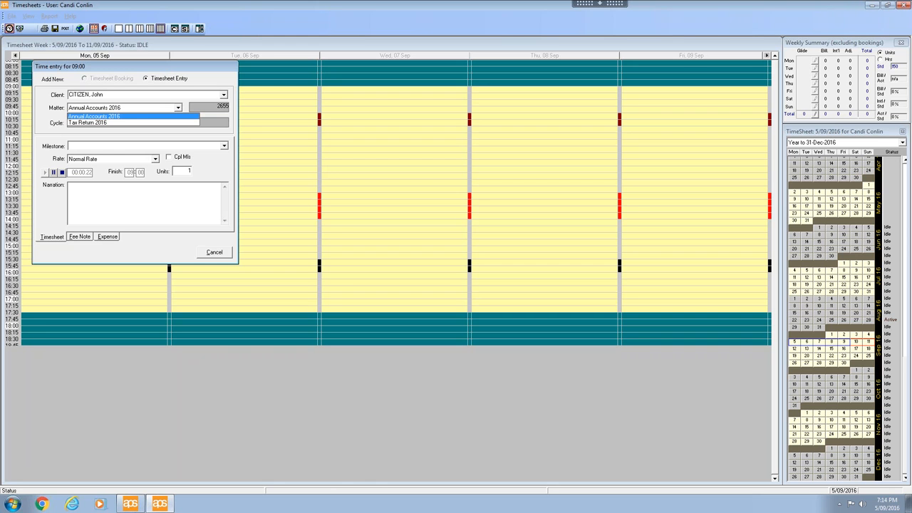
left_click(84, 117)
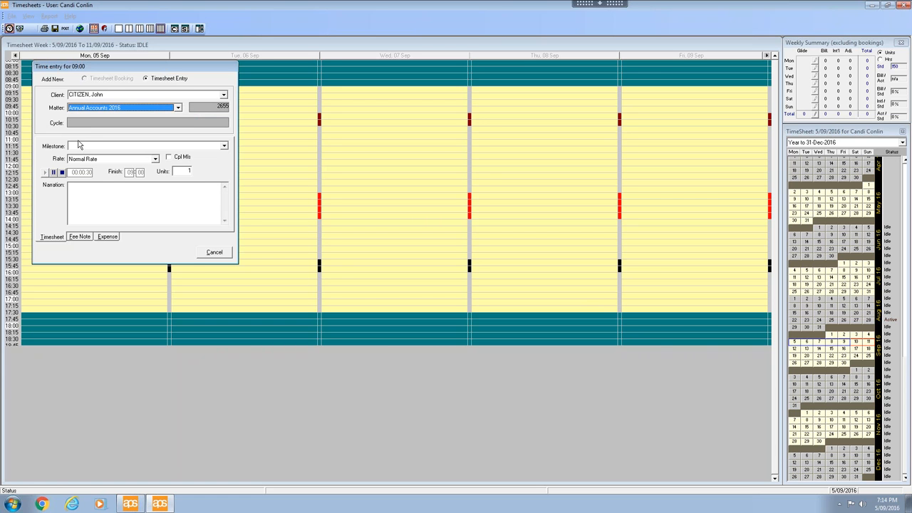
- Assign the milestone WF50 Final Review to the 09:00 entry, set it to 4 units, and save it
left_click(79, 144)
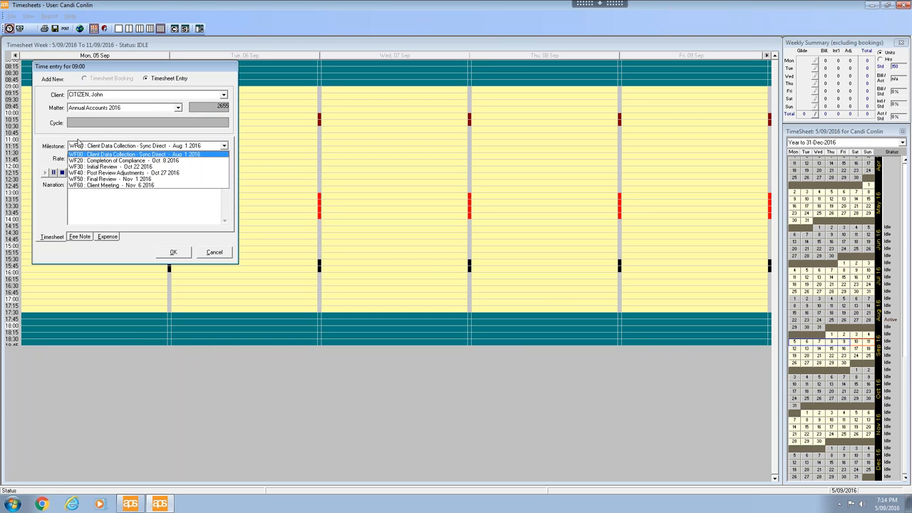
left_click(129, 178)
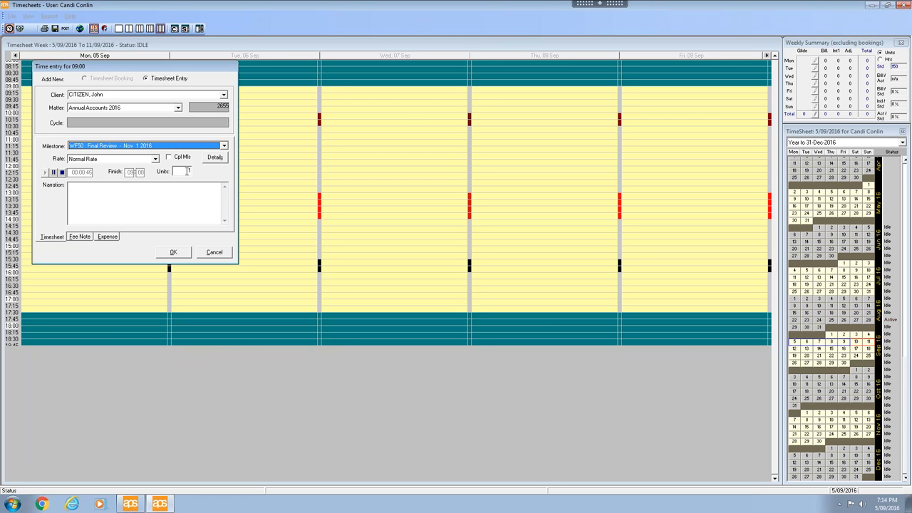
left_click(189, 171)
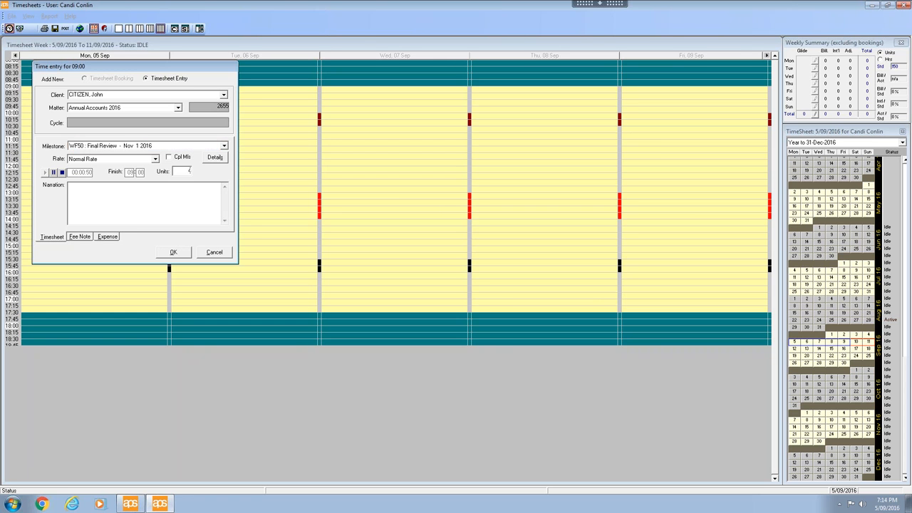
left_click(188, 254)
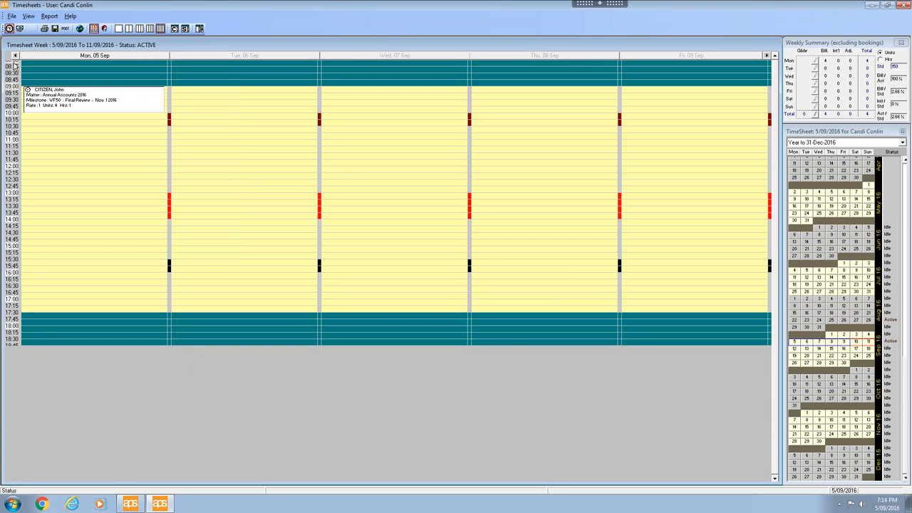
left_click(49, 114)
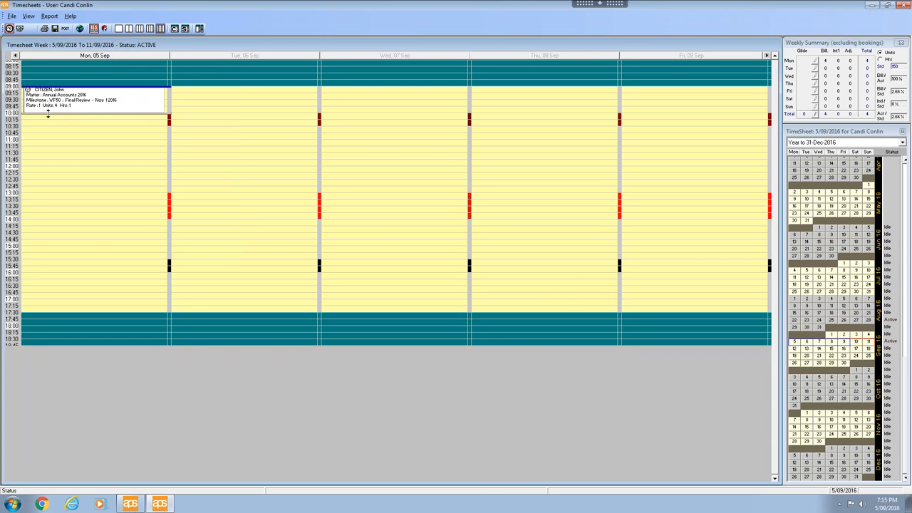
mouse_move(48, 114)
left_mouse_down()
mouse_move(50, 141)
mouse_move(50, 112)
left_mouse_up()
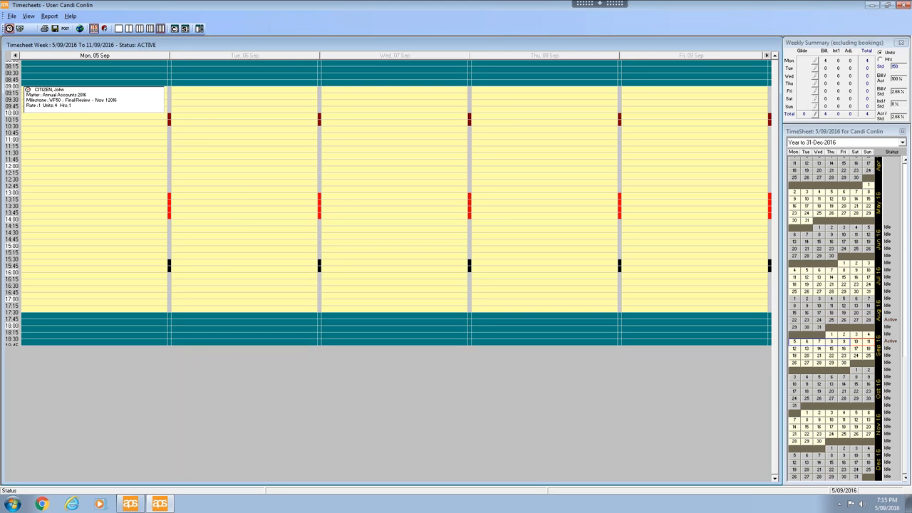
right_click(62, 106)
left_click(97, 109)
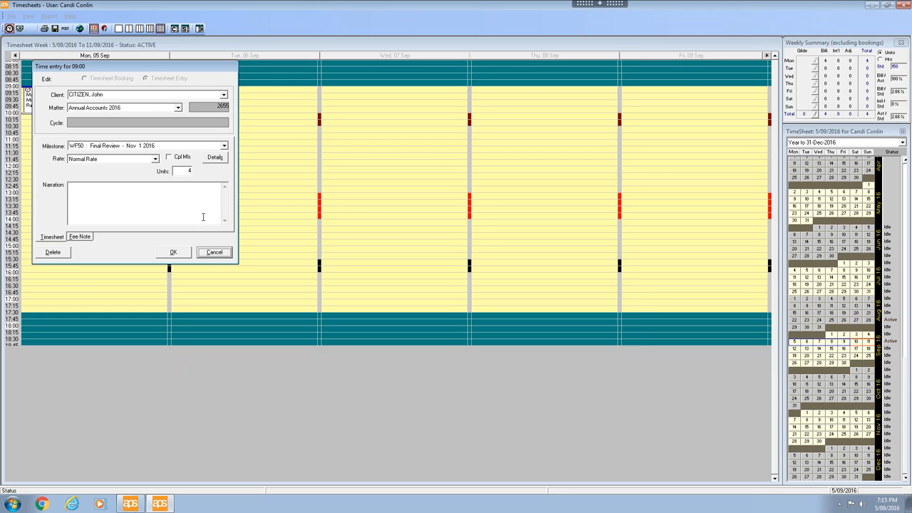
left_click(213, 252)
- Open the Monday 09:00 entry for editing, view its fee note, and close it with its details accepted
right_click(97, 106)
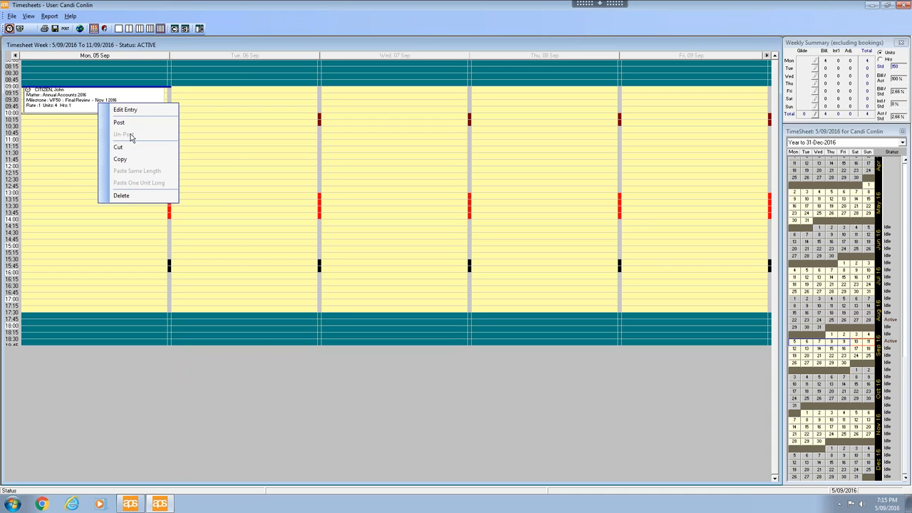
left_click(125, 110)
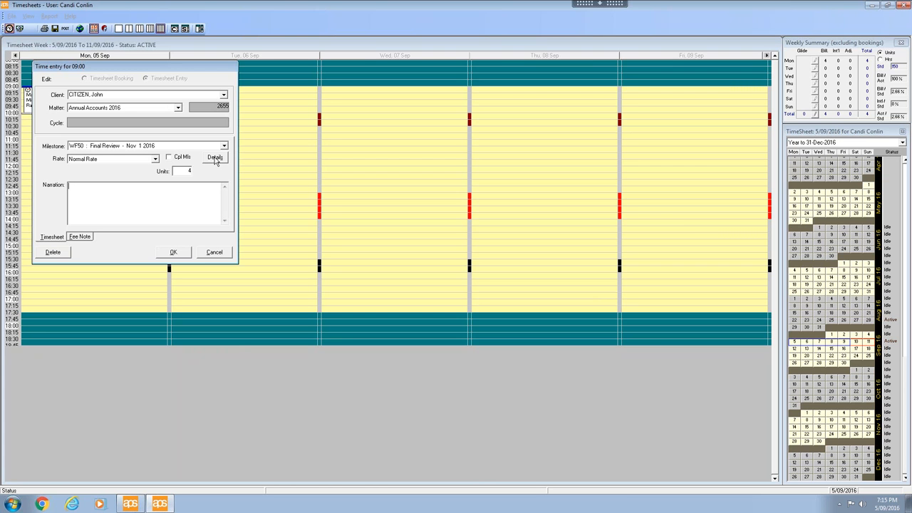
left_click(78, 240)
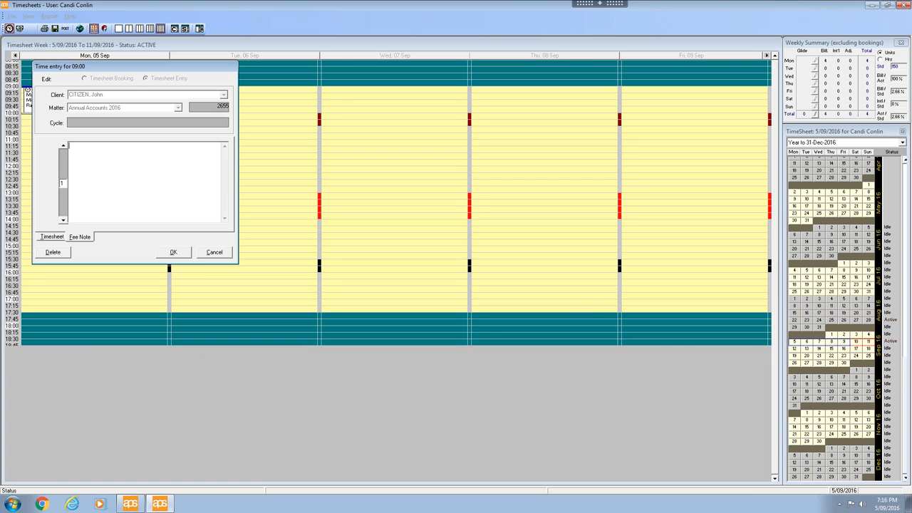
left_click(171, 254)
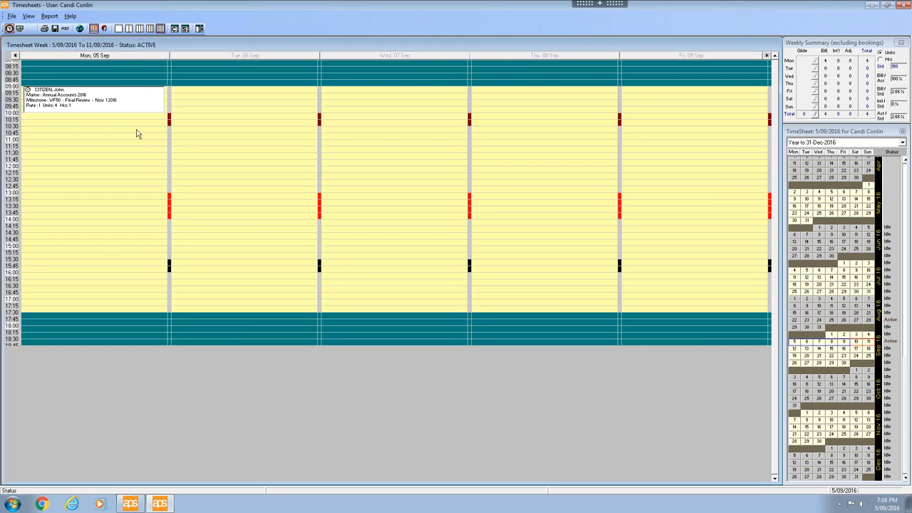
- Start a Monday 5 September 10:00 entry for the client's Annual Accounts 2016 matter with milestone WF40 Post Review Adjustments
double_click(36, 121)
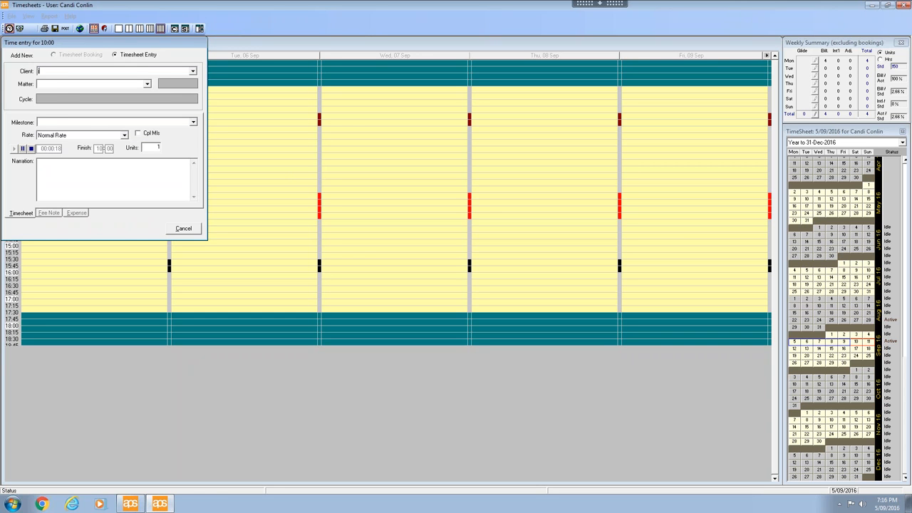
type("oh")
key("Tab")
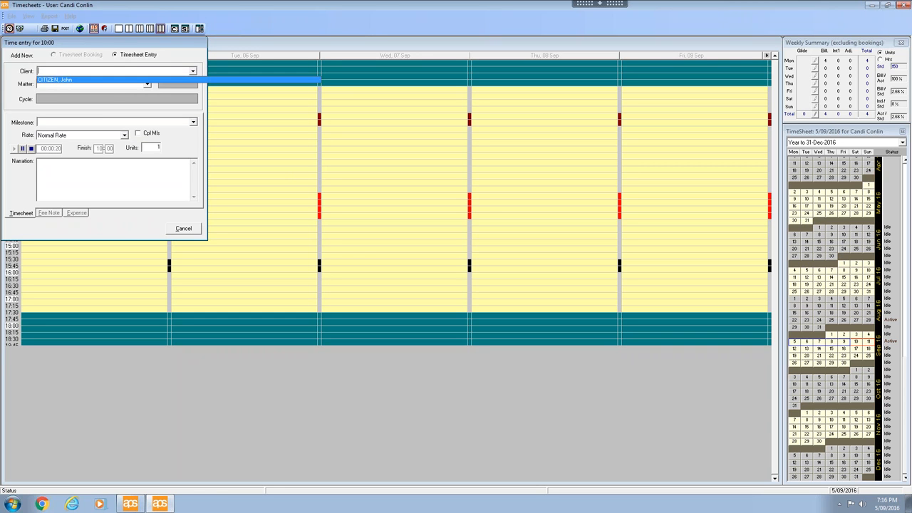
key("Return")
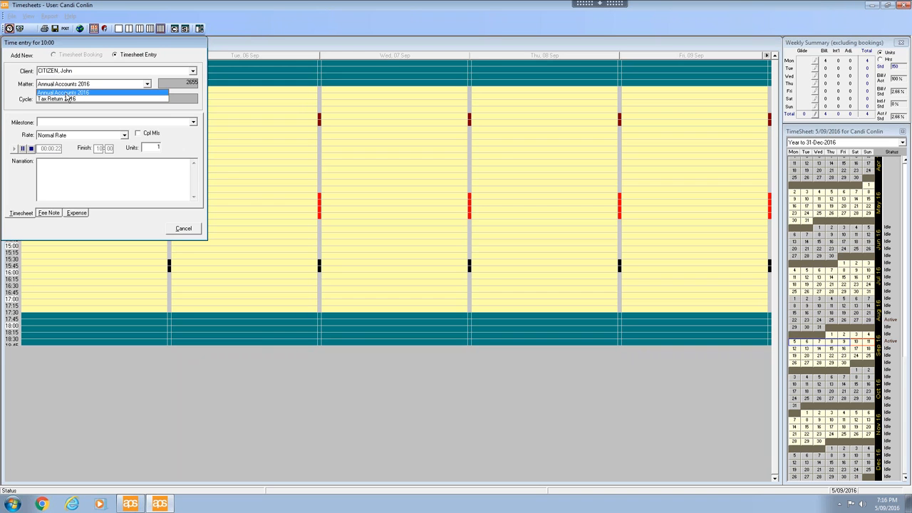
left_click(76, 93)
key("Tab")
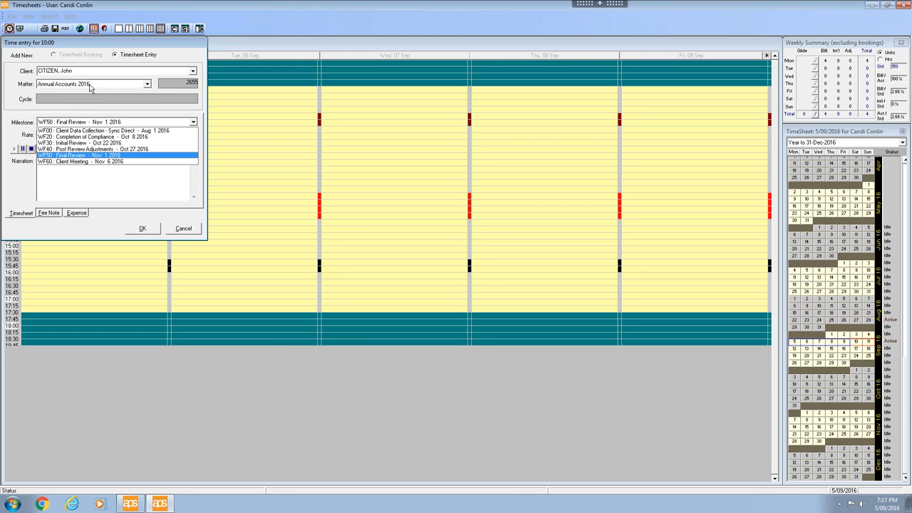
left_click(84, 149)
key("Tab")
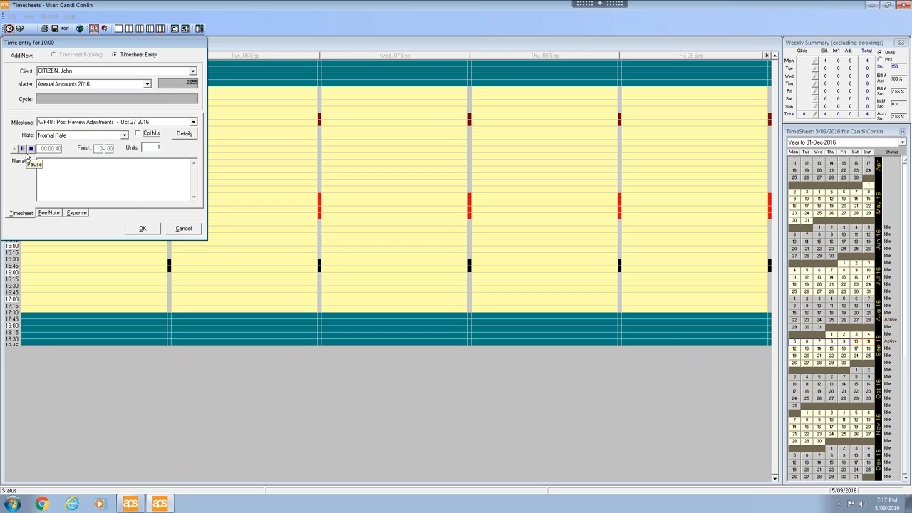
- Pause, resume and stop the 10:00 entry's timer, and discard the entry without saving
key("shift+Tab")
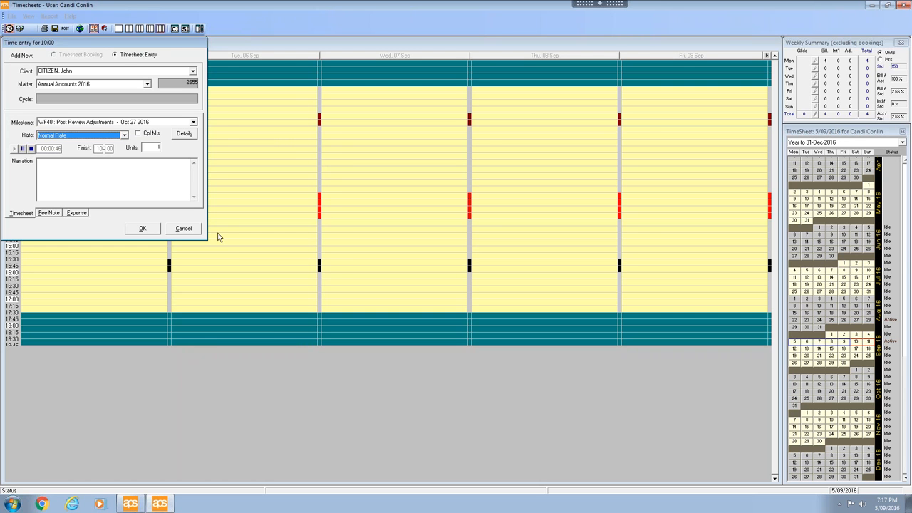
left_click(25, 148)
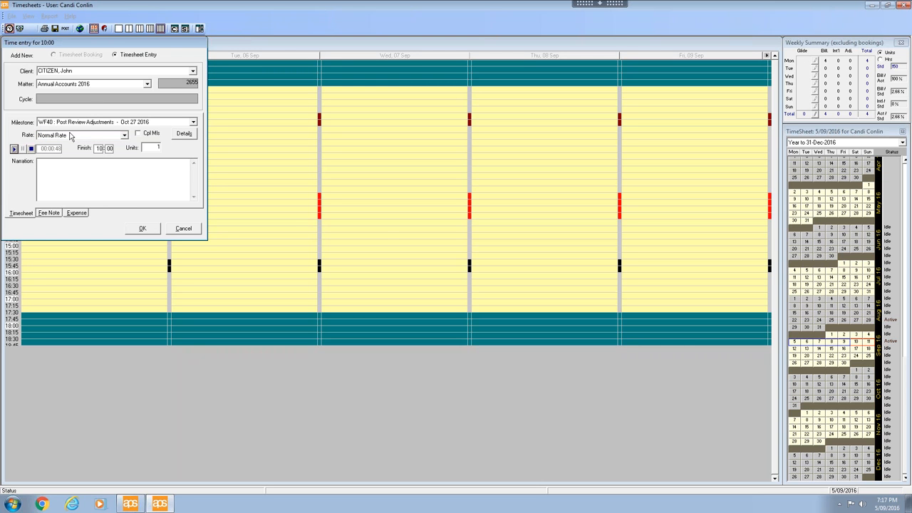
left_click(14, 150)
left_click(31, 148)
left_click(62, 171)
left_click(181, 229)
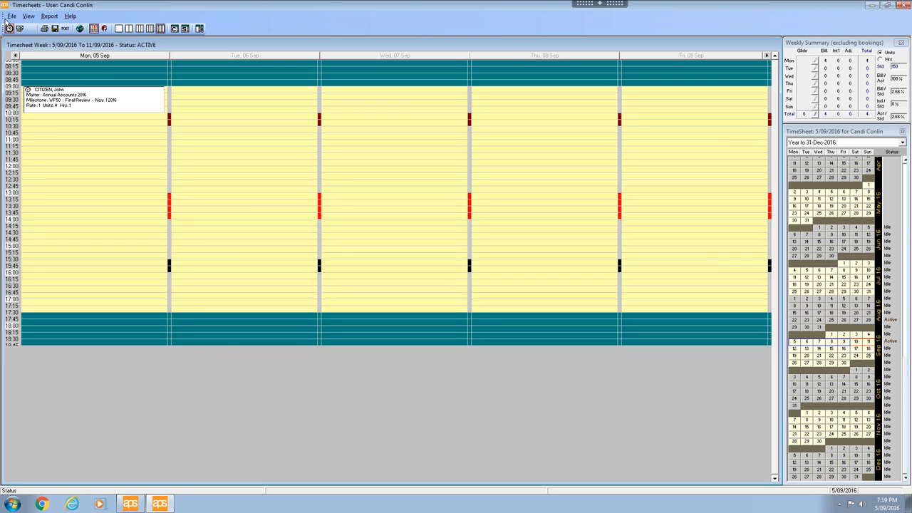
- Review the Monday 5 September 09:00 entry's details and accept them
left_click(96, 105)
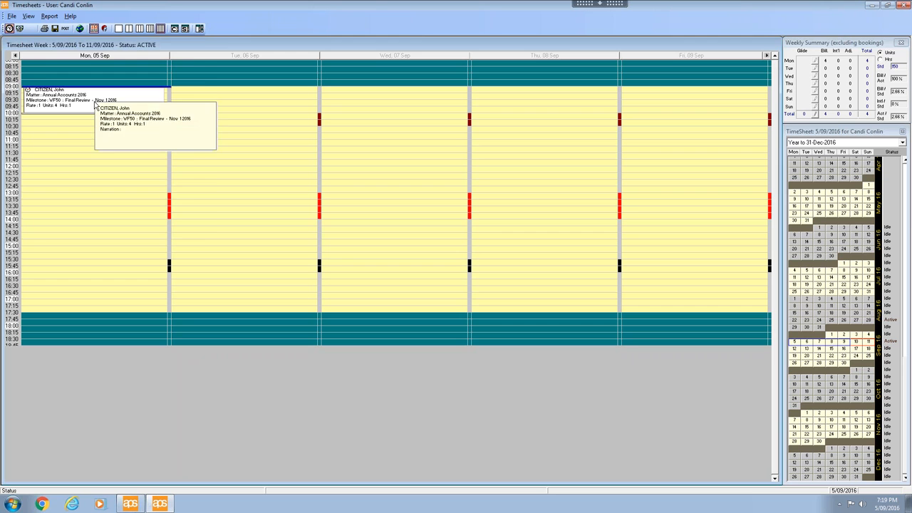
double_click(96, 105)
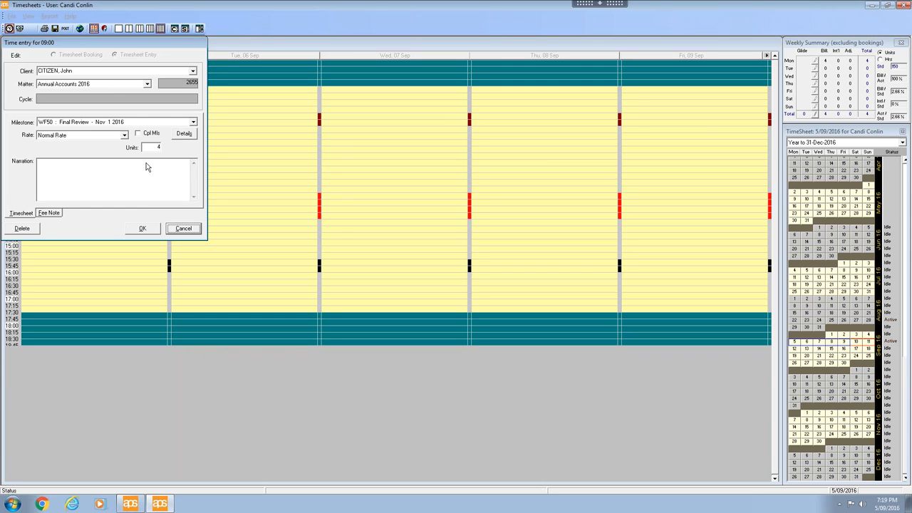
left_click(143, 228)
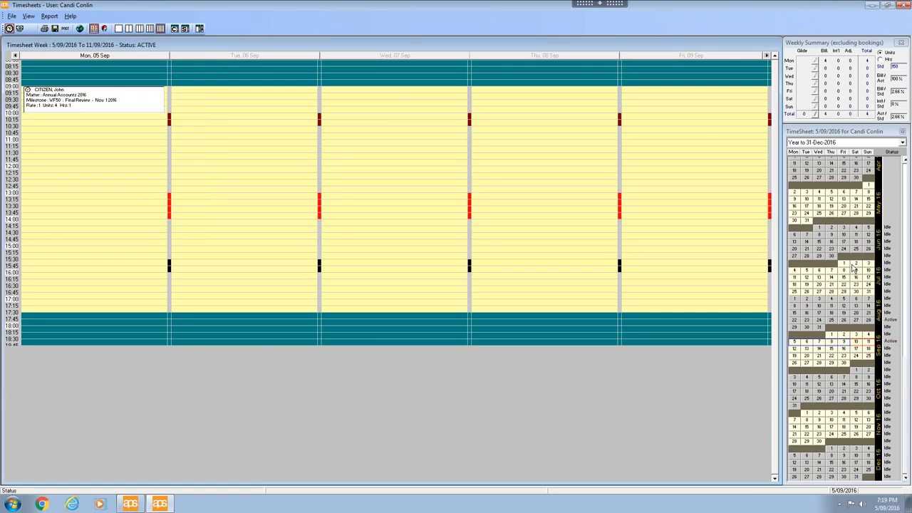
- Show the timesheet week starting 22 August 2016 and un-post Monday's 10:15 internal Staff Development entry
left_click(795, 322)
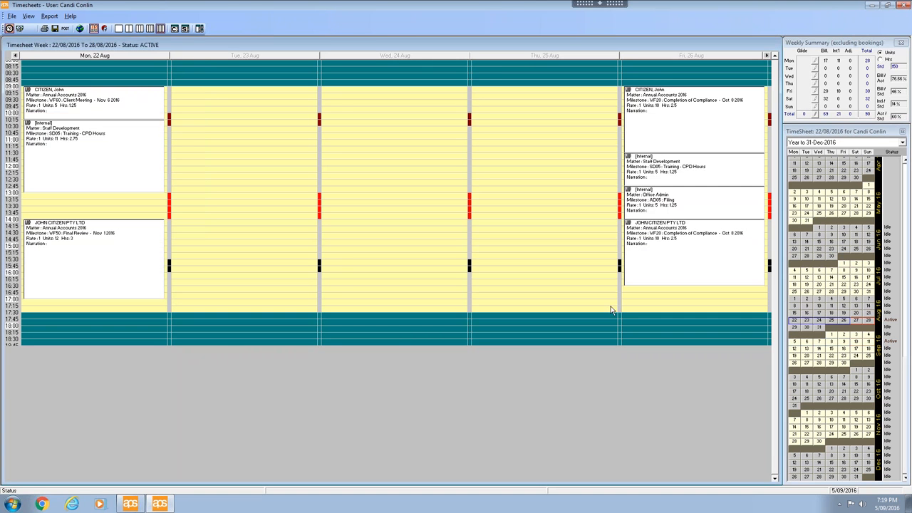
left_click(75, 149)
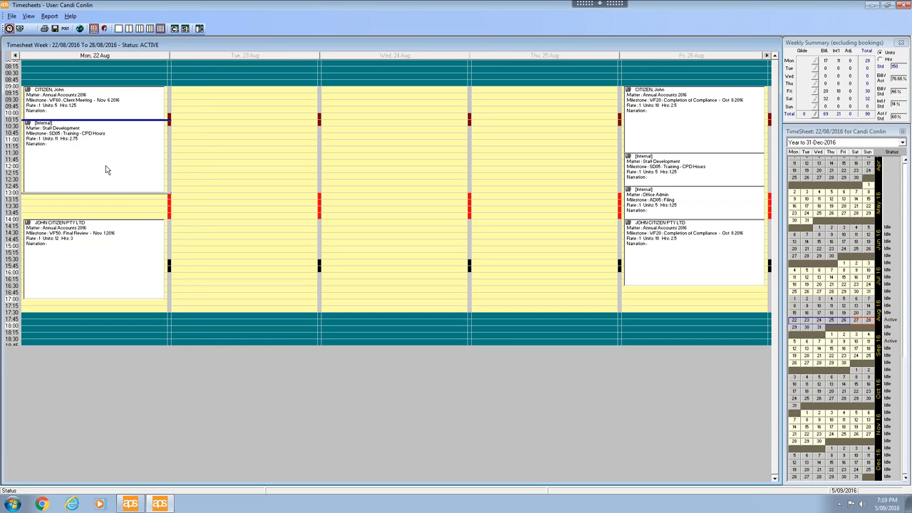
right_click(106, 165)
left_click(138, 197)
- Open Monday 22 August's 10:15 internal entry for editing and choose Staff Development as its matter
double_click(132, 166)
left_click(76, 75)
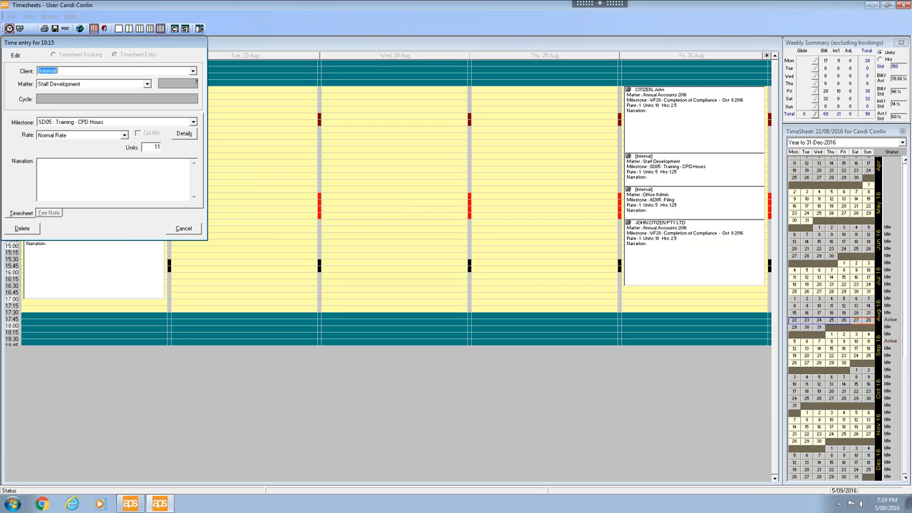
left_click(76, 85)
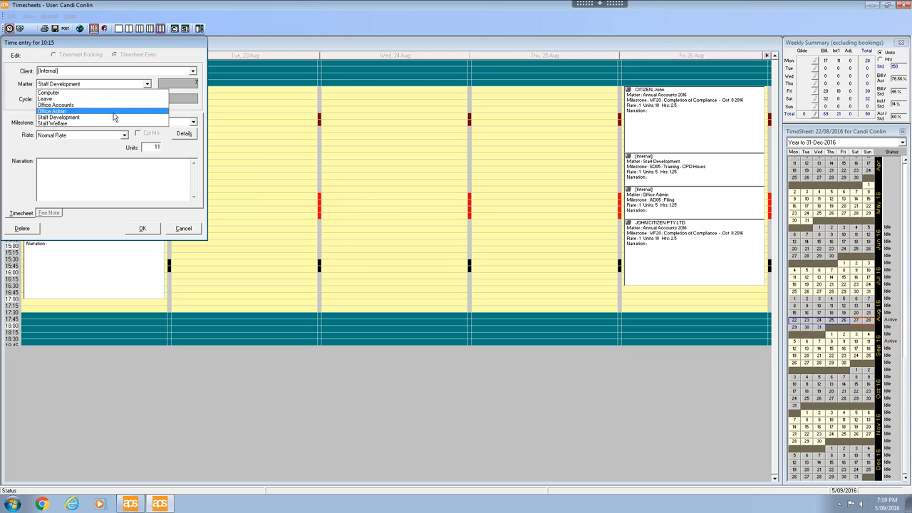
left_click(112, 120)
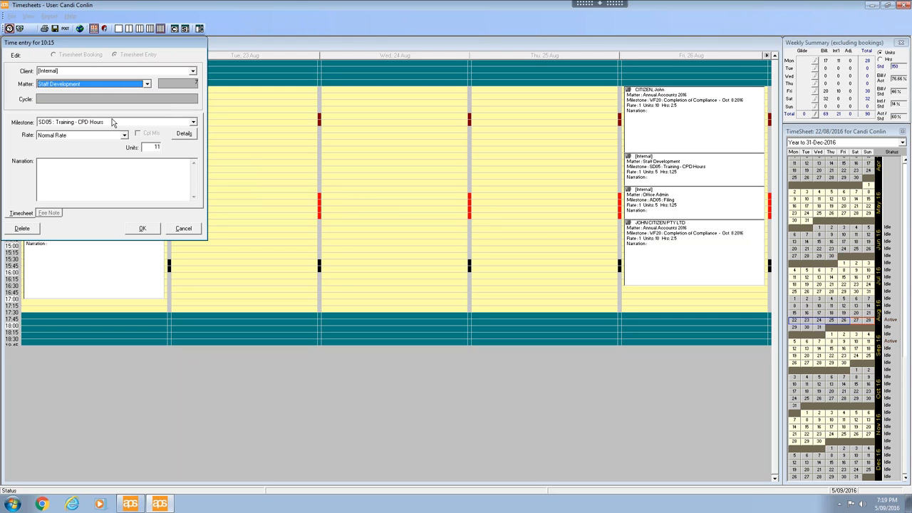
- Save the 10:15 entry with the narration "Reckon Training" and post it
left_click(133, 176)
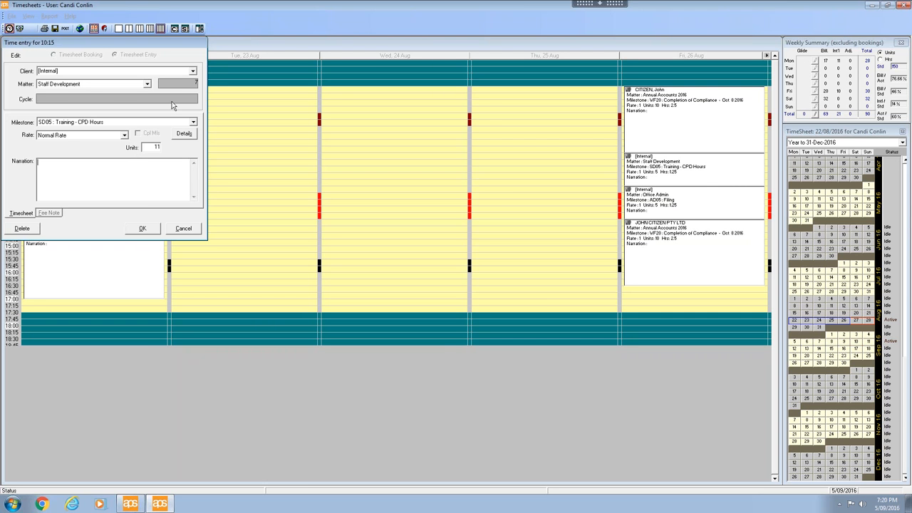
type("Reckon Training.")
key("BackSpace")
left_click(142, 229)
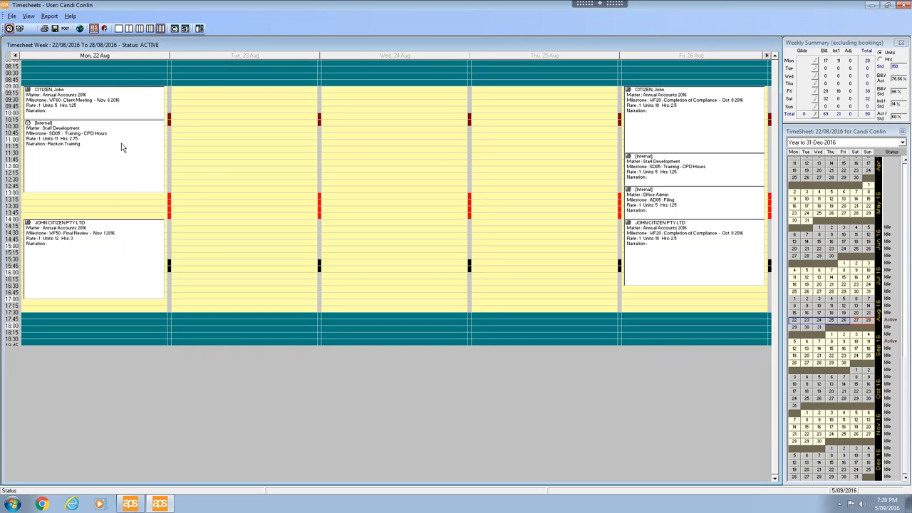
right_click(121, 148)
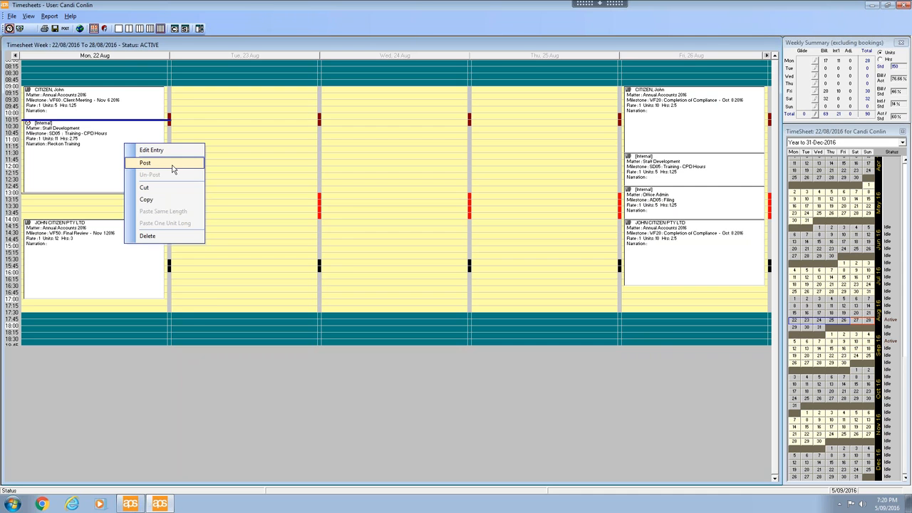
left_click(172, 163)
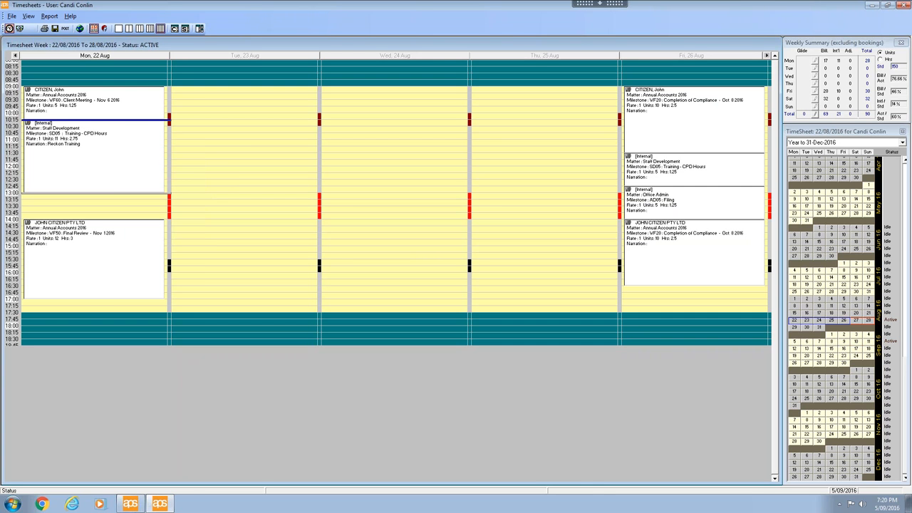